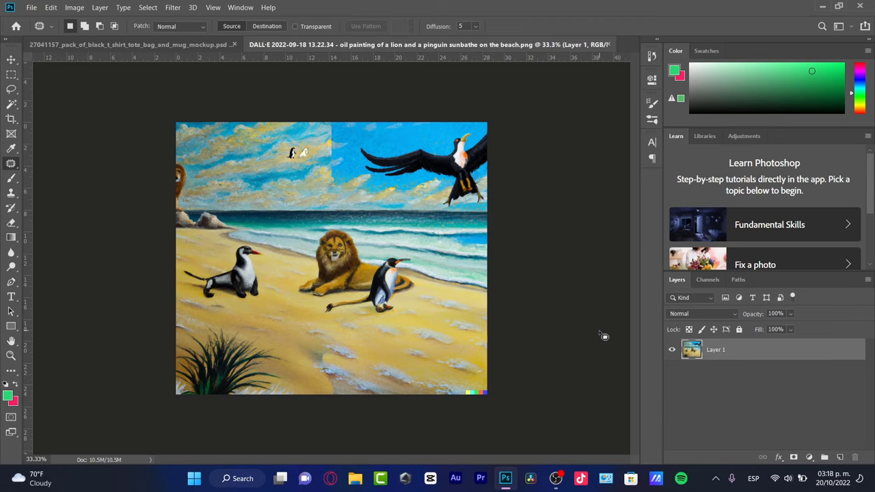
Step: Switch to the Move tool, briefly return to the Patch tool, then back to Move
left_click(11, 59)
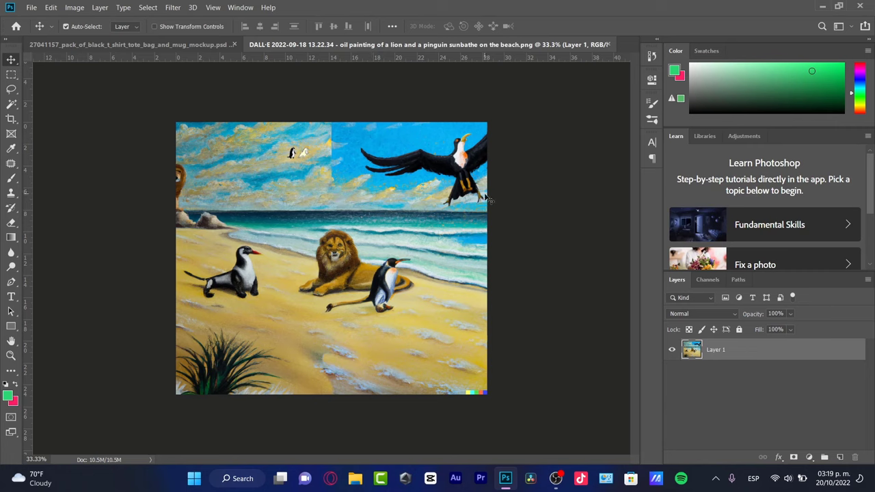
left_click(17, 170)
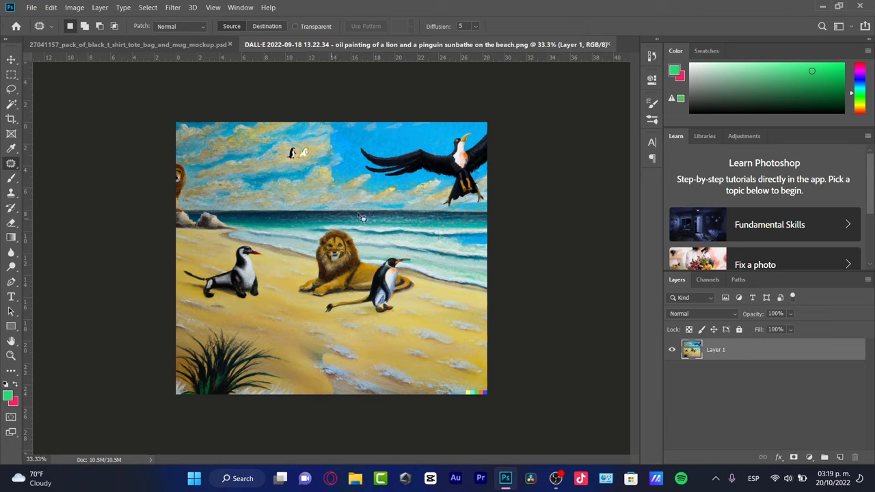
left_click(11, 60)
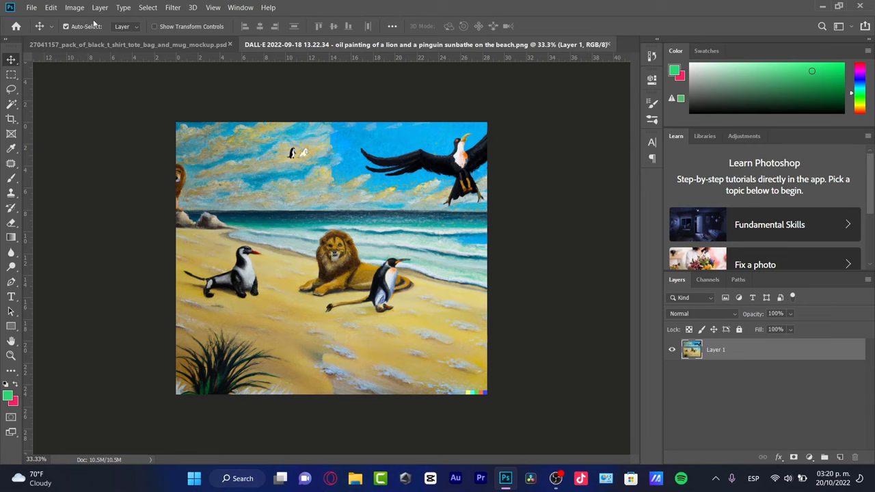
left_click(32, 7)
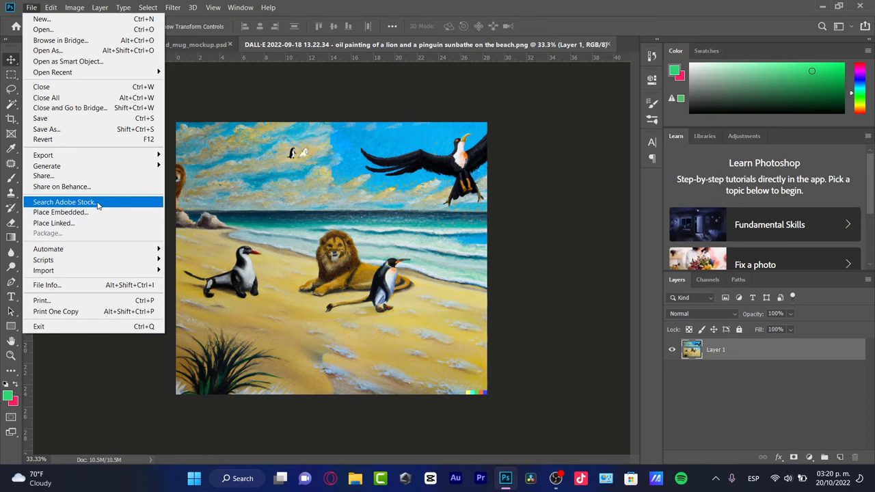
mouse_move(101, 158)
left_click(204, 155)
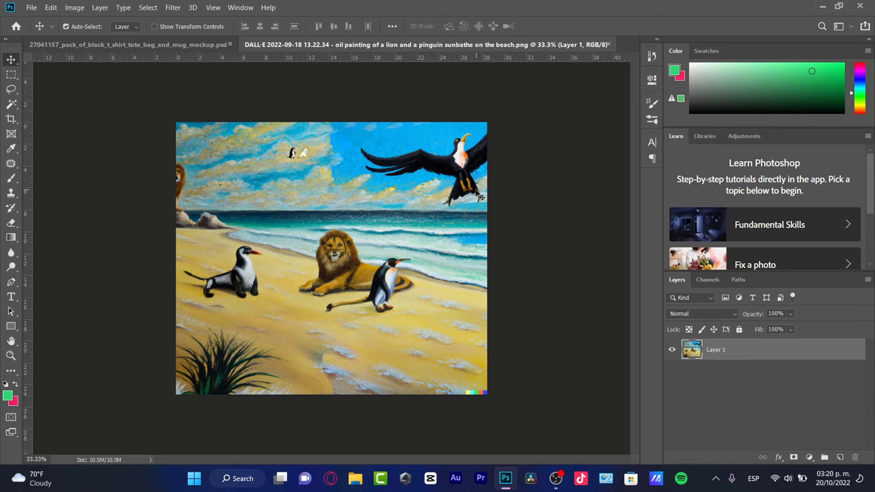
left_click(865, 26)
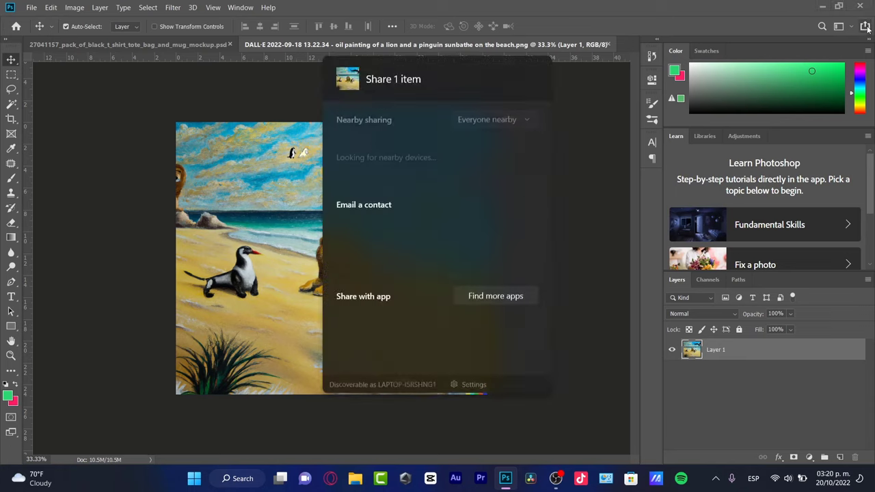
left_click(486, 122)
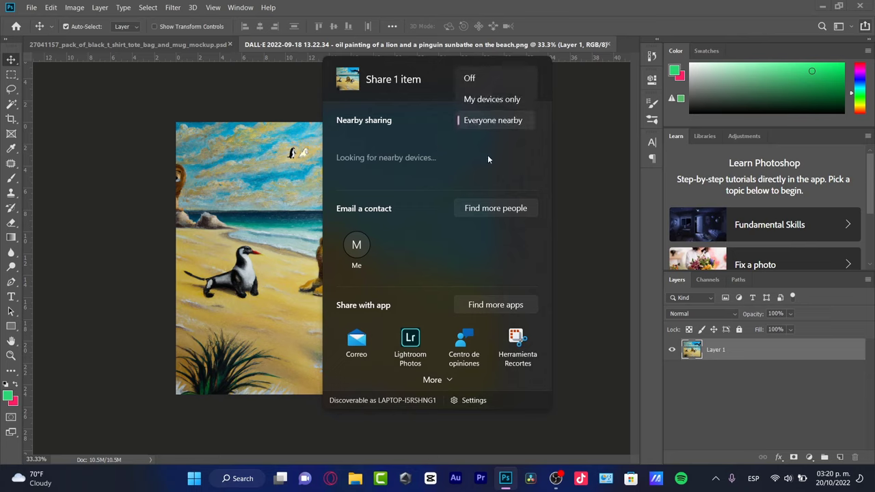
left_click(445, 146)
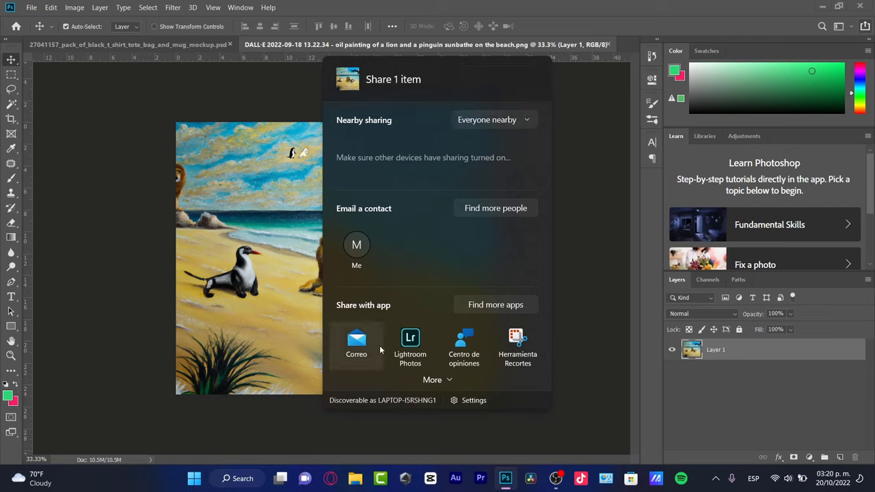
left_click(436, 380)
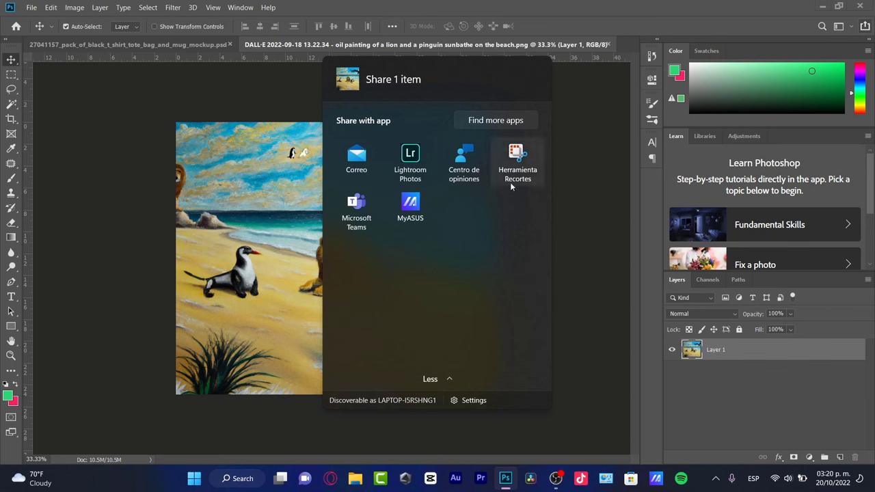
left_click(732, 375)
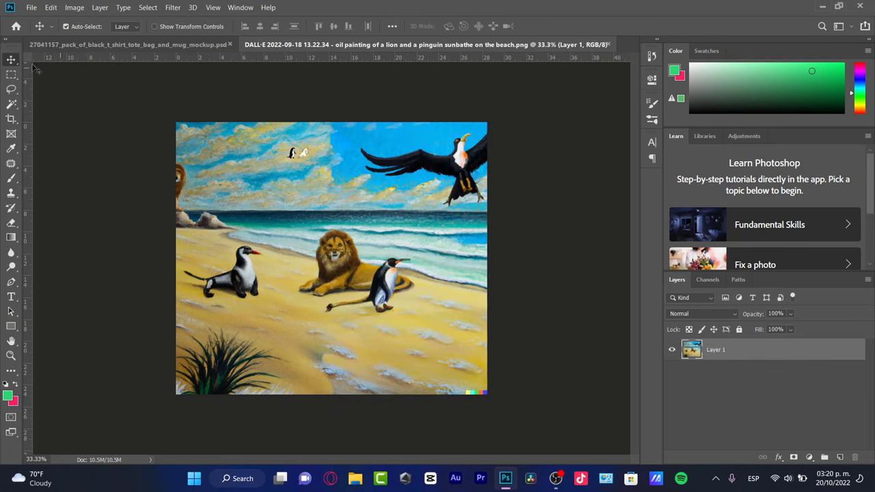
Step: Open the Export As dialog for the beach painting from File > Export
left_click(31, 7)
mouse_move(92, 157)
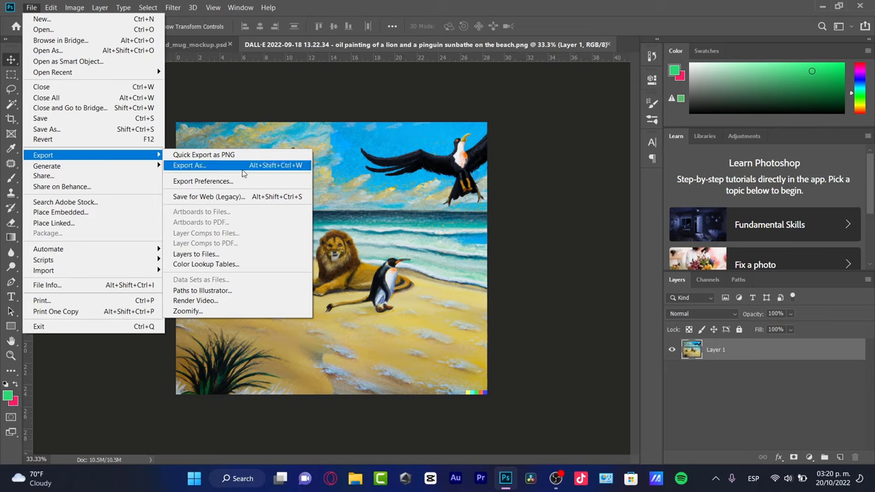
left_click(295, 169)
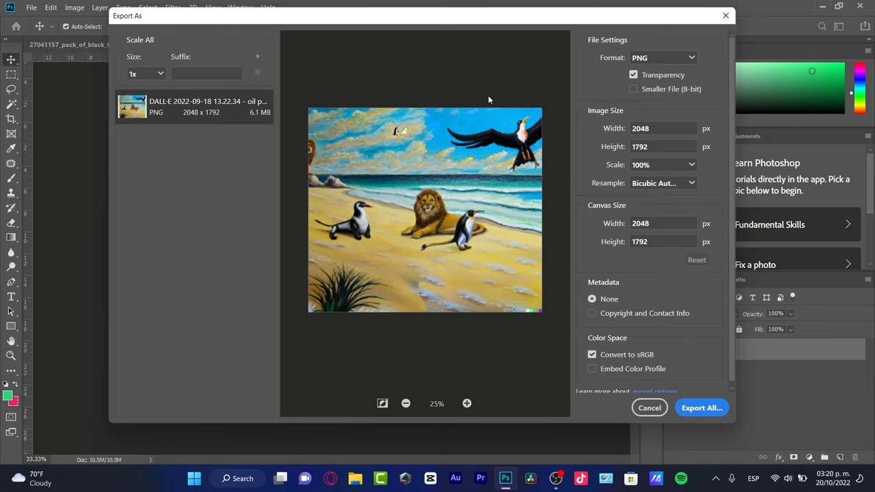
Step: Set the export format to JPG with 100% quality and 100% scale
left_click(651, 58)
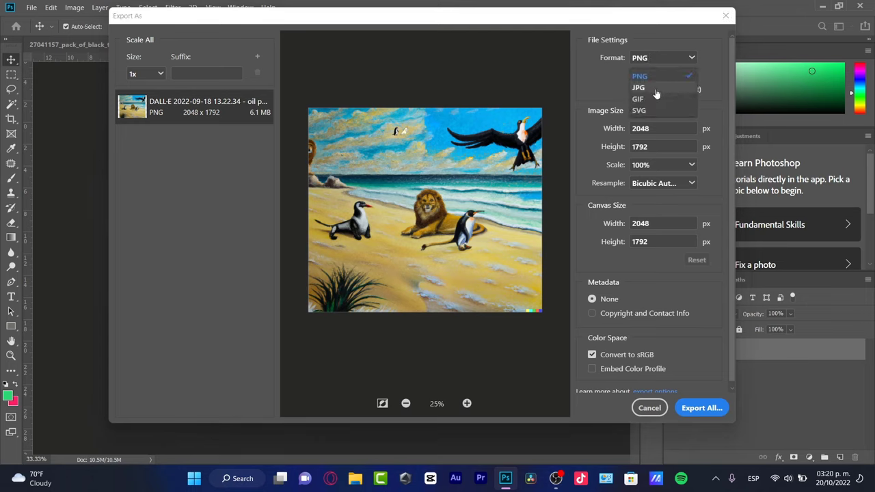
left_click(640, 88)
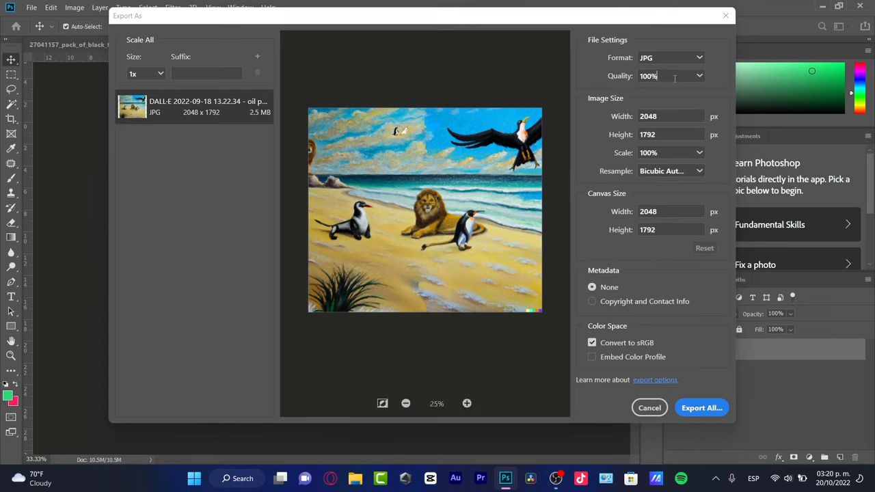
left_click(699, 76)
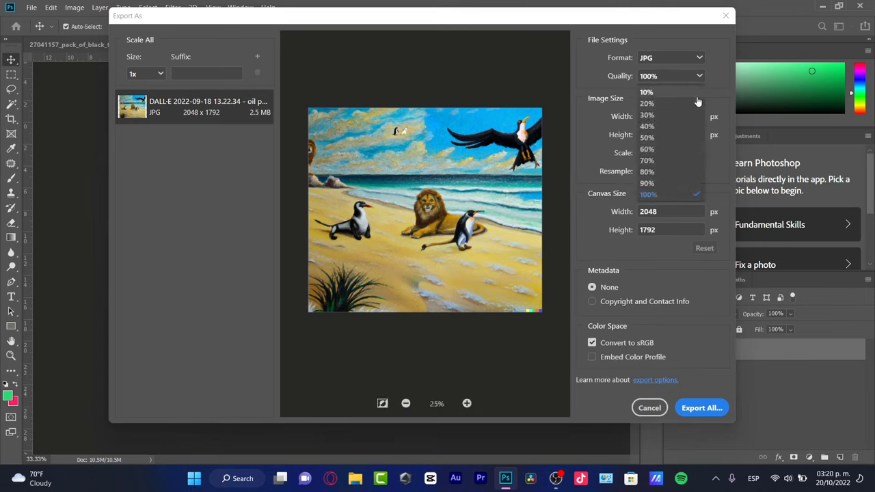
left_click(672, 197)
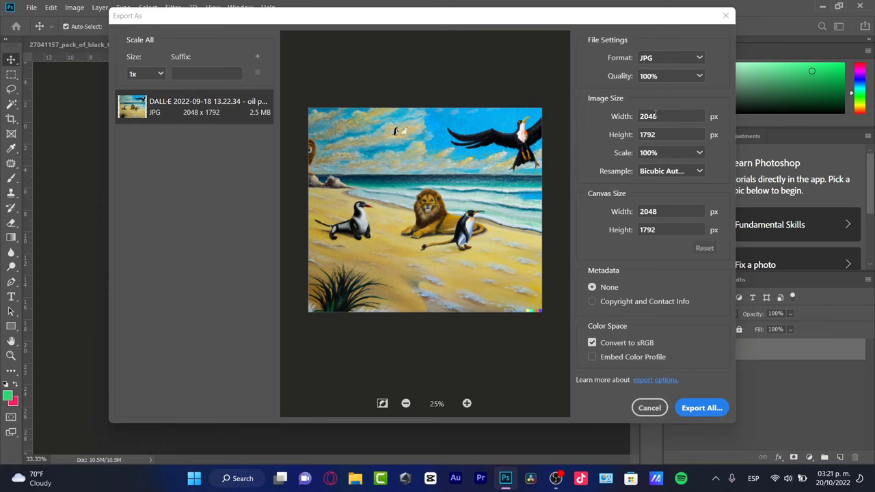
left_click(697, 154)
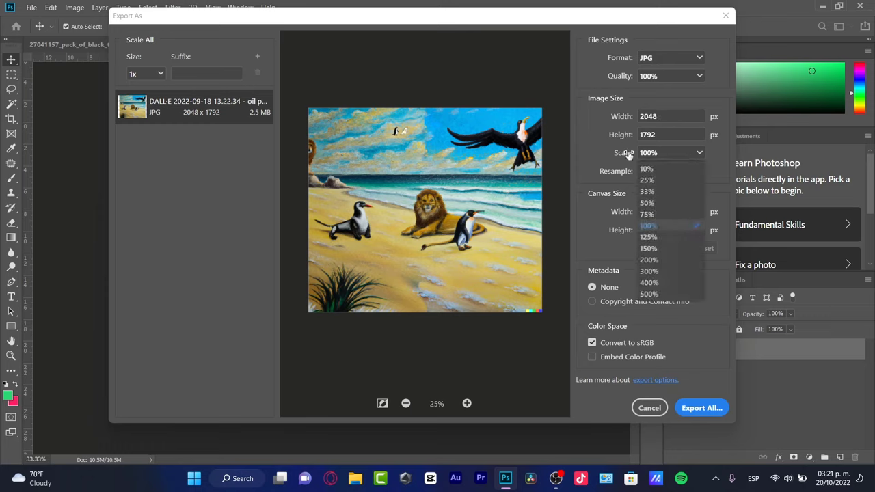
left_click(624, 153)
left_click(670, 171)
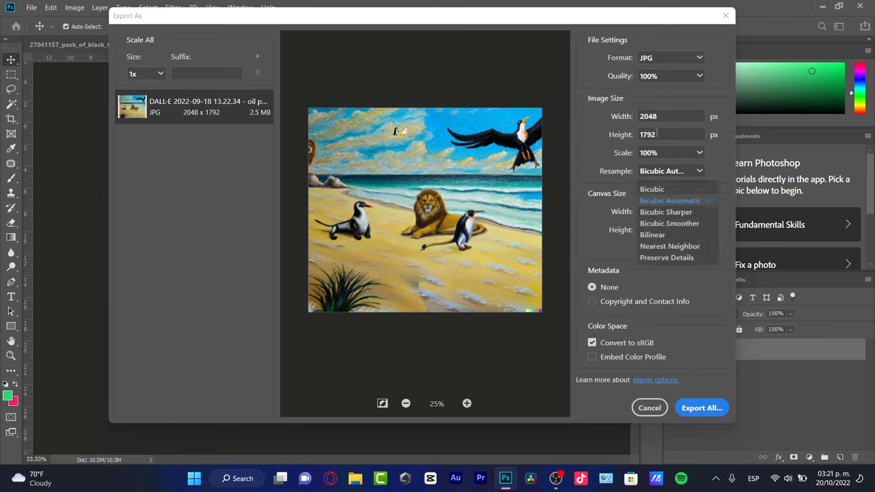
Step: Choose Bicubic resampling and leave Convert to sRGB turned off
left_click(675, 190)
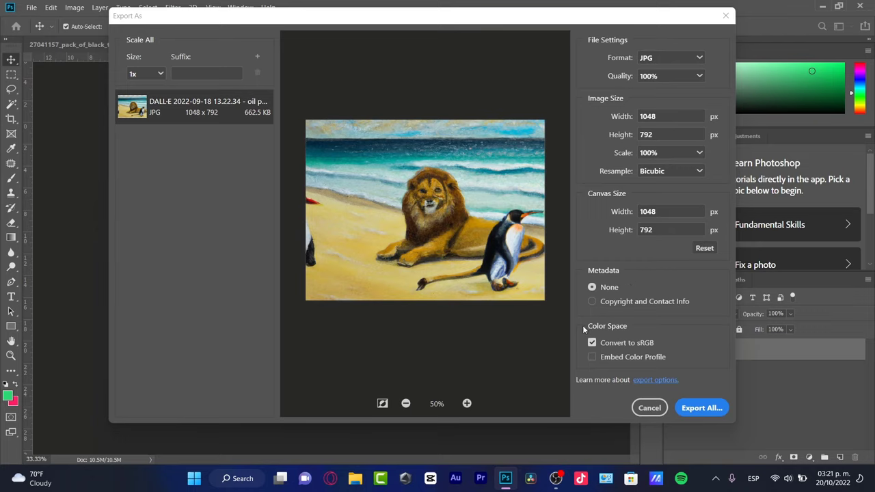
left_click(629, 344)
left_click(591, 347)
left_click(640, 348)
Step: Export the JPG and save it to the Desktop under This PC
left_click(704, 407)
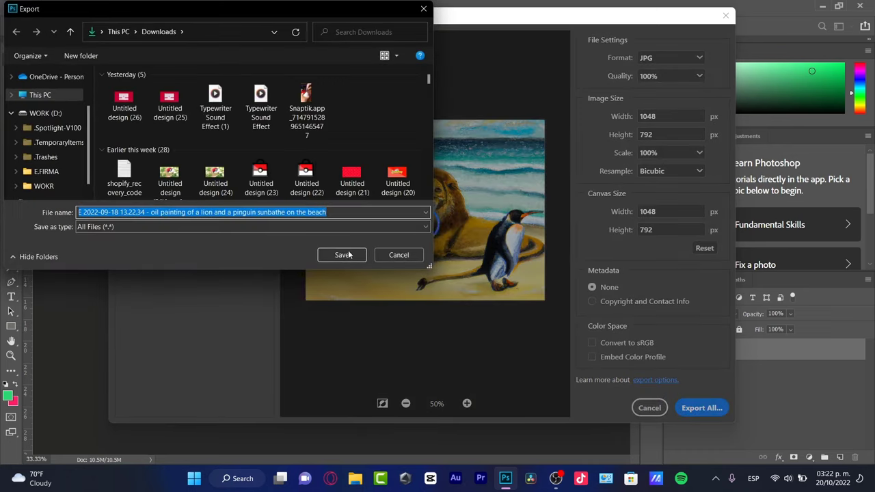
left_click(42, 96)
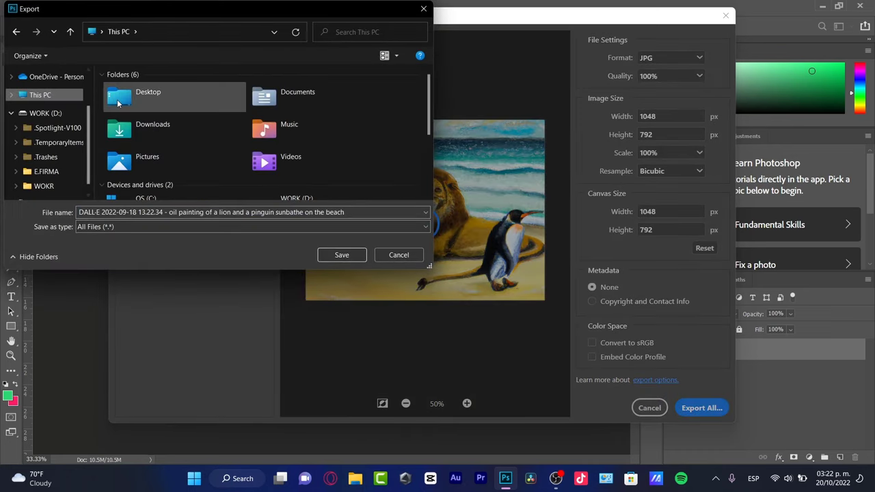
double_click(123, 96)
left_click(342, 254)
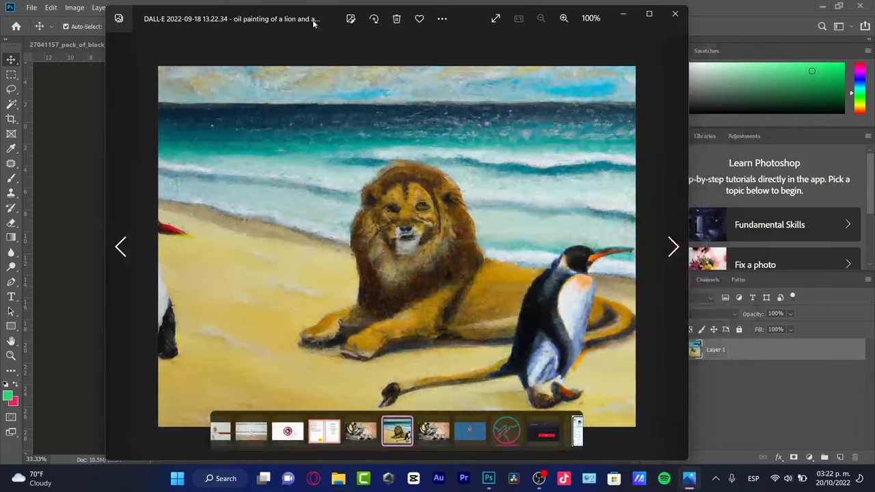
Step: Move and shrink the Photos viewer window to inspect the exported lion-and-penguin JPG
left_click_drag(314, 22, 455, 26)
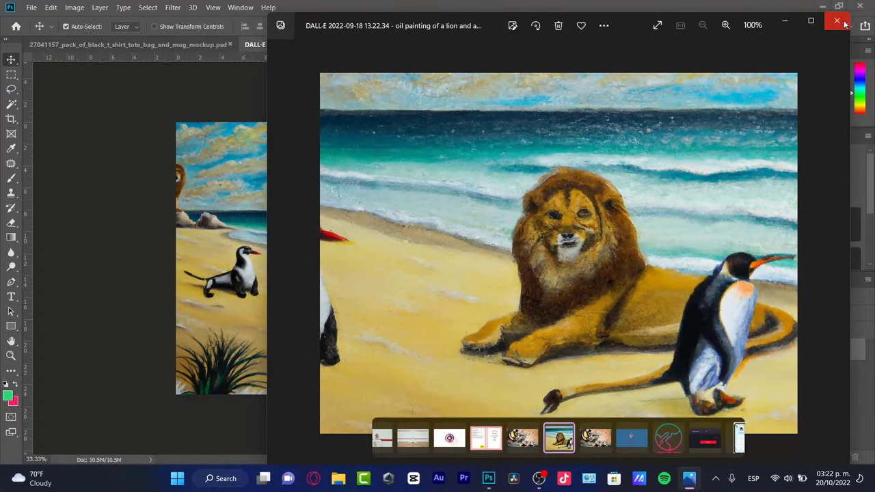
left_click_drag(851, 14, 666, 118)
left_click_drag(341, 127, 594, 123)
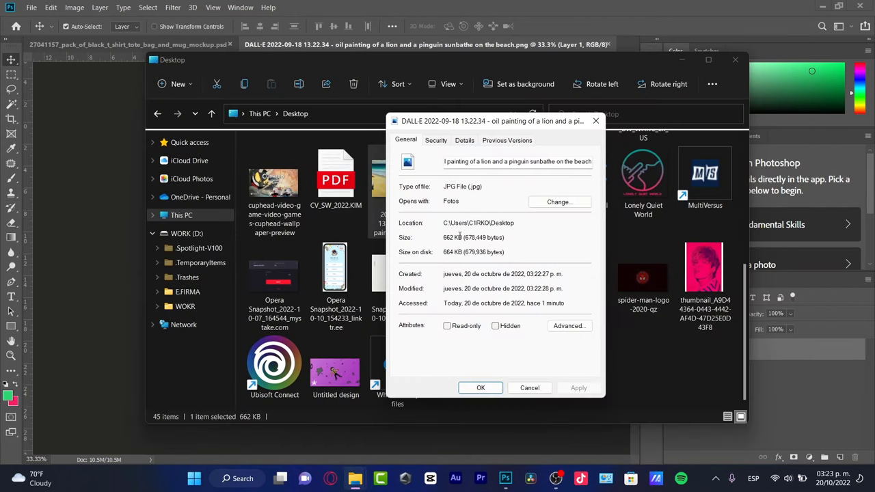
Step: Highlight the 662 KB size in the JPG's Properties, then cancel the dialog
left_click_drag(501, 235, 440, 236)
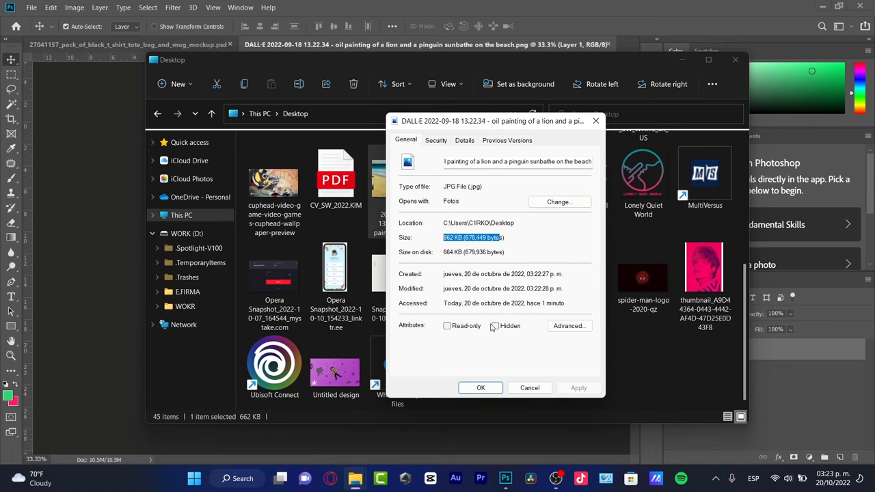
left_click(529, 387)
left_click(735, 59)
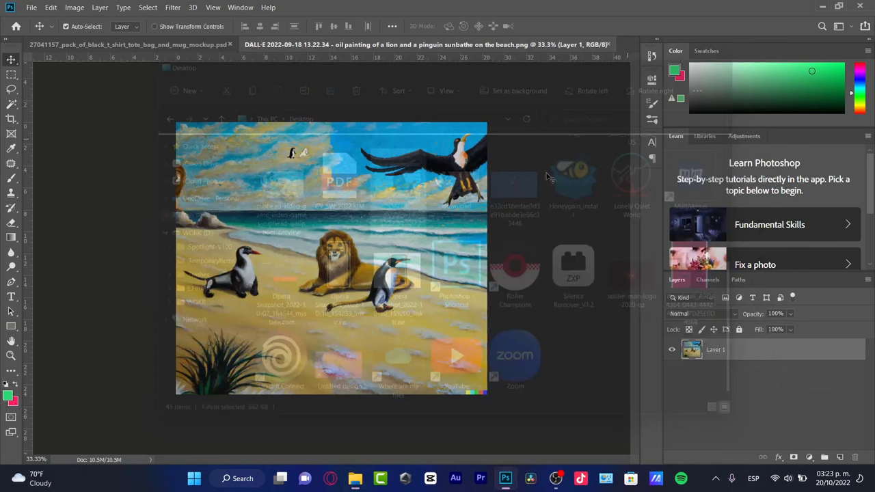